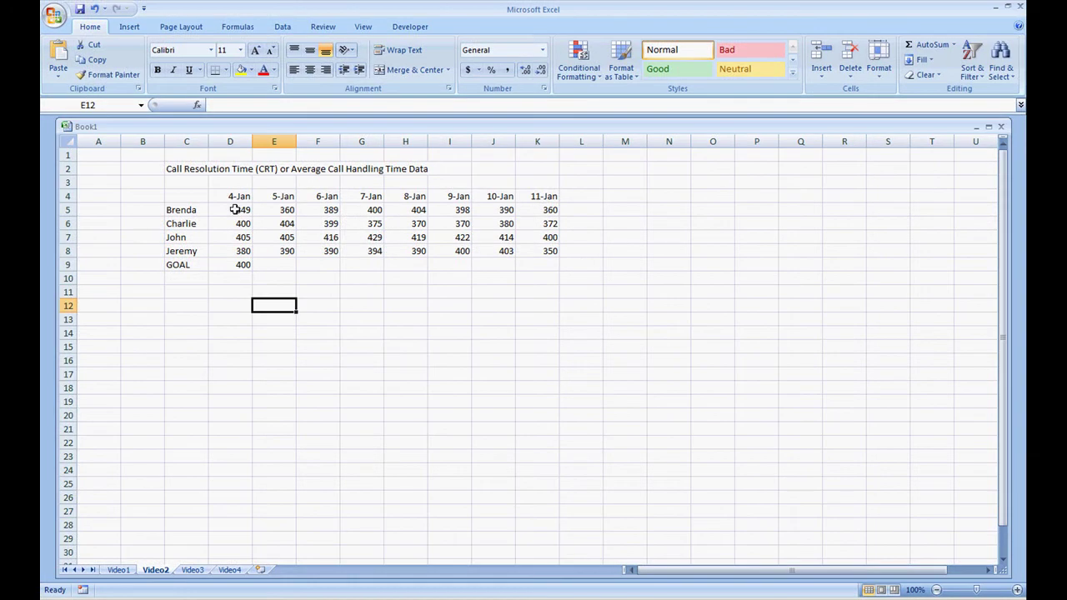
# - Start a new conditional formatting rule for D5:K8 that formats only cells that contain a given value
pyautogui.moveTo(225, 203); pyautogui.dragTo(537, 251)
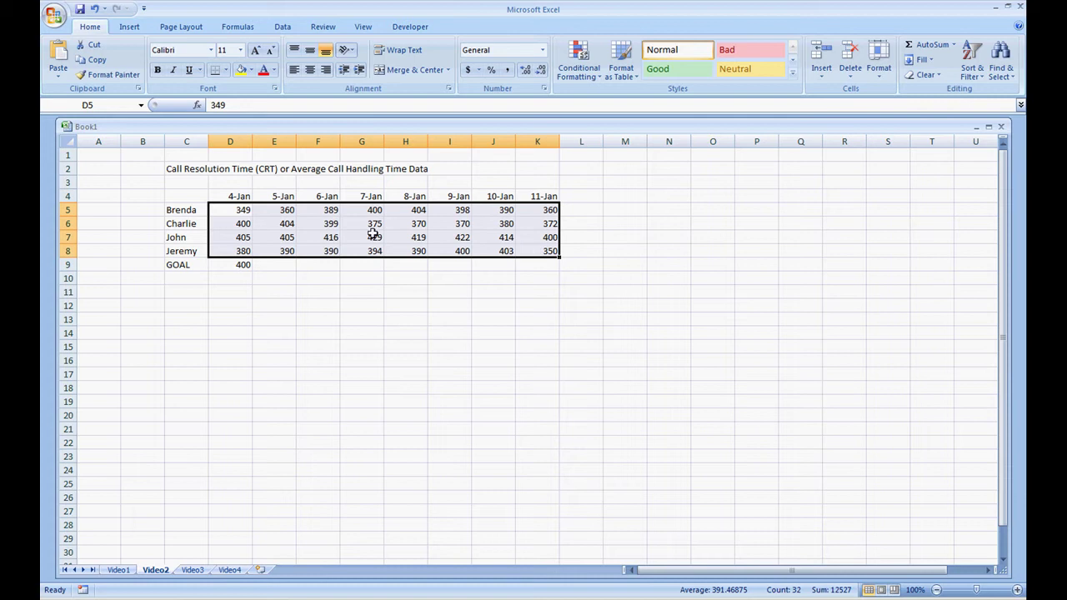
pyautogui.click(237, 264)
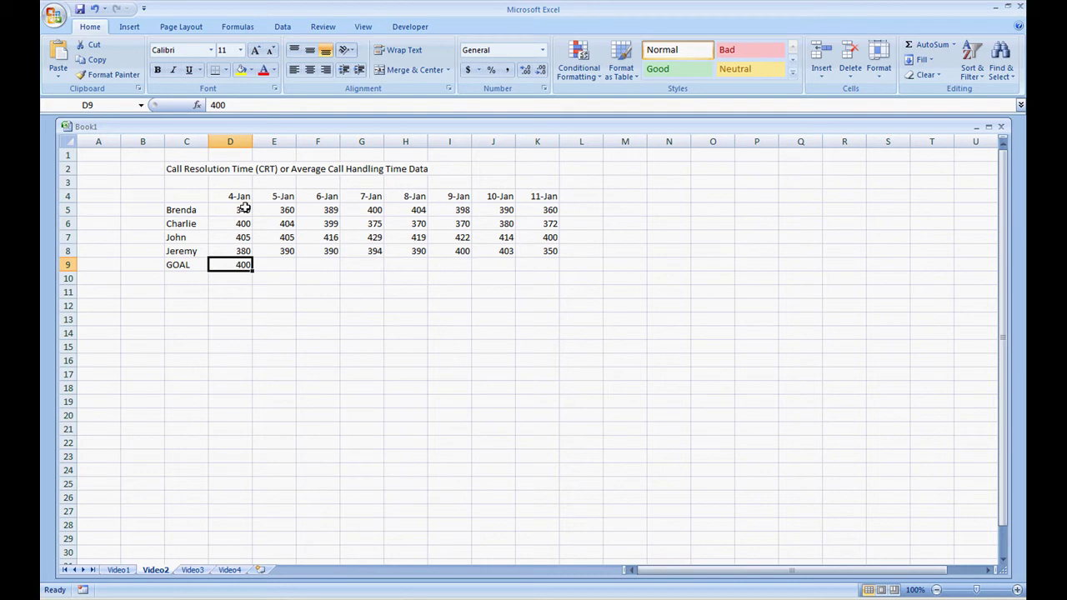
pyautogui.moveTo(244, 208); pyautogui.dragTo(551, 252)
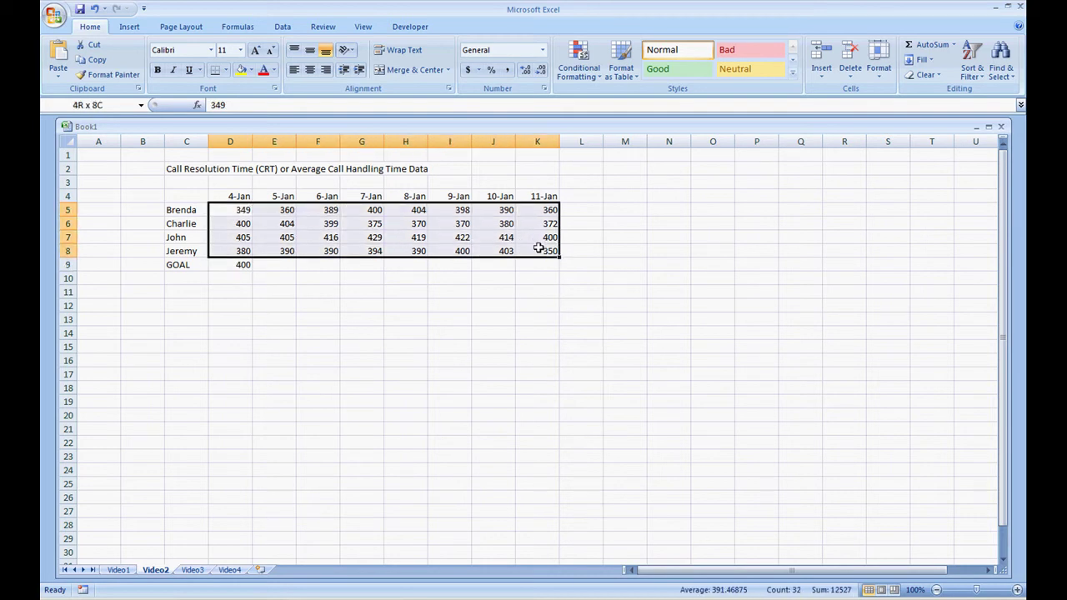
pyautogui.click(589, 71)
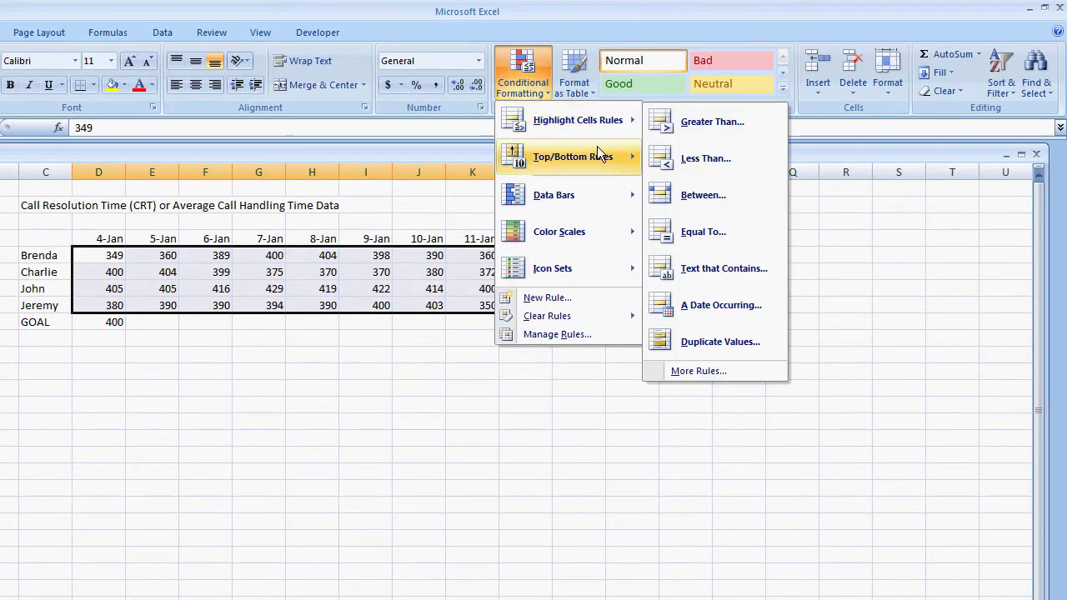
pyautogui.moveTo(597, 152)
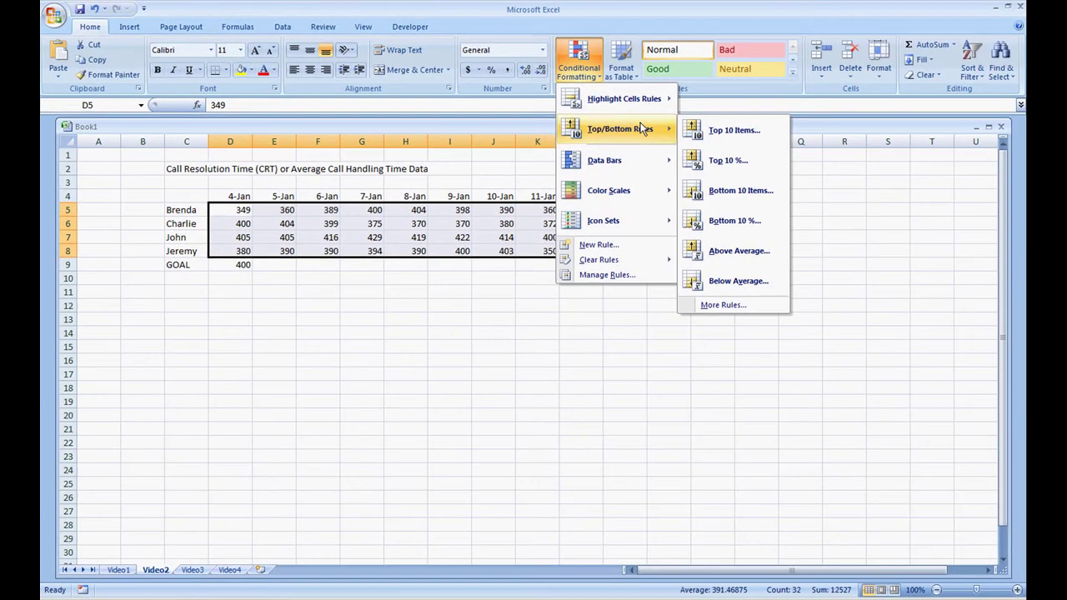
pyautogui.click(620, 245)
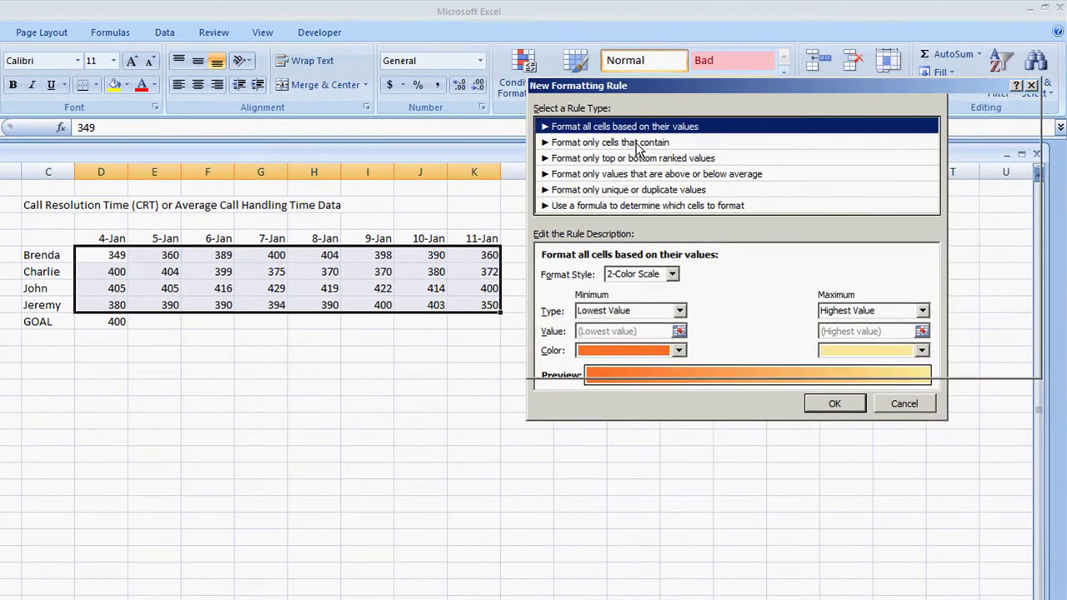
pyautogui.click(638, 143)
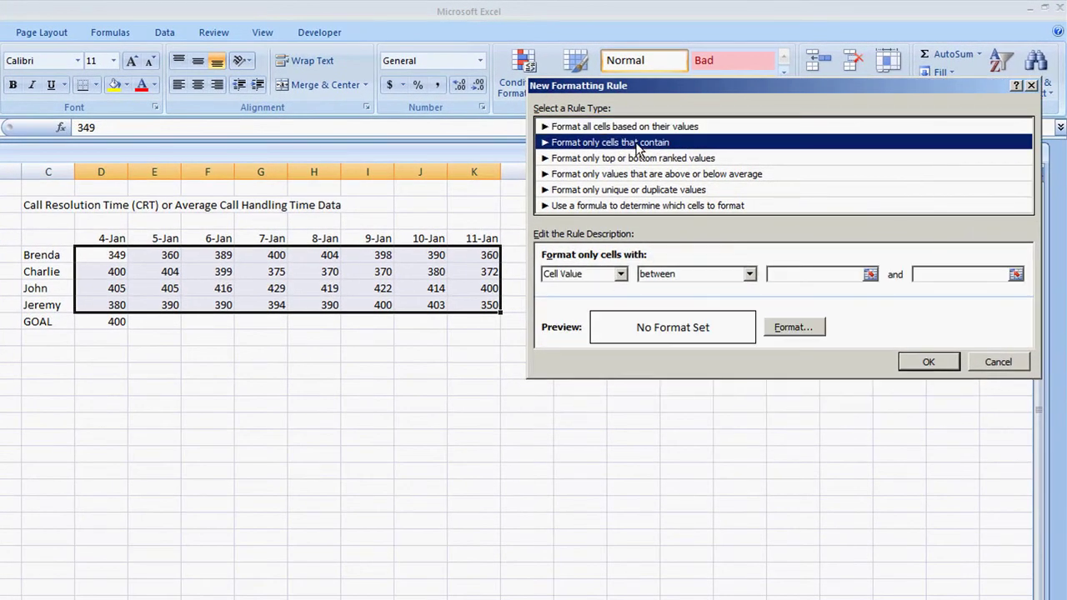
# - Set the rule's condition to Cell Value greater than the goal in cell =$D$9
pyautogui.click(600, 274)
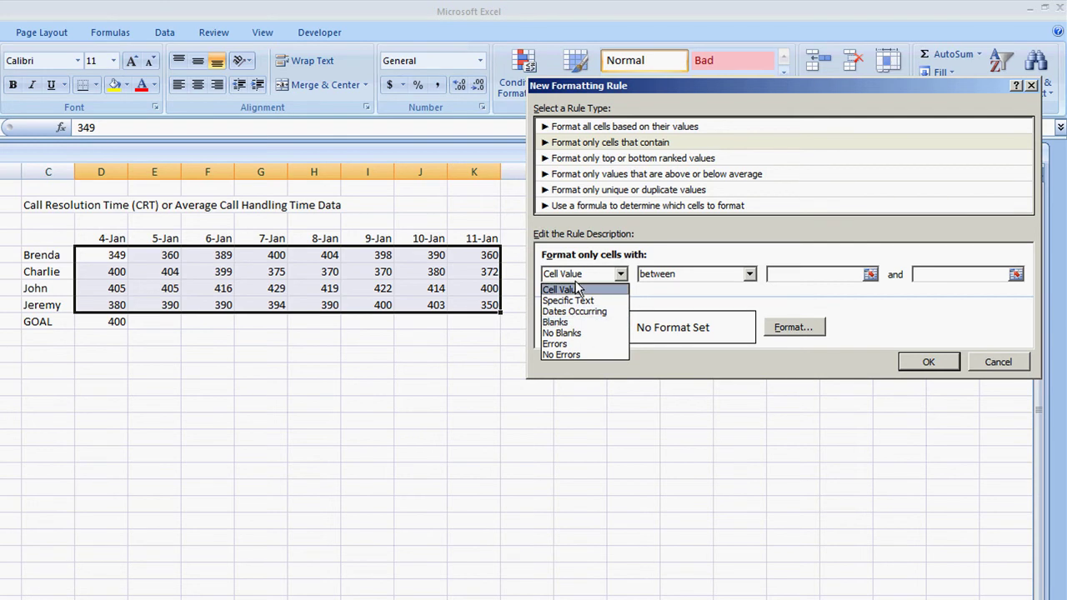
pyautogui.click(575, 288)
pyautogui.click(713, 282)
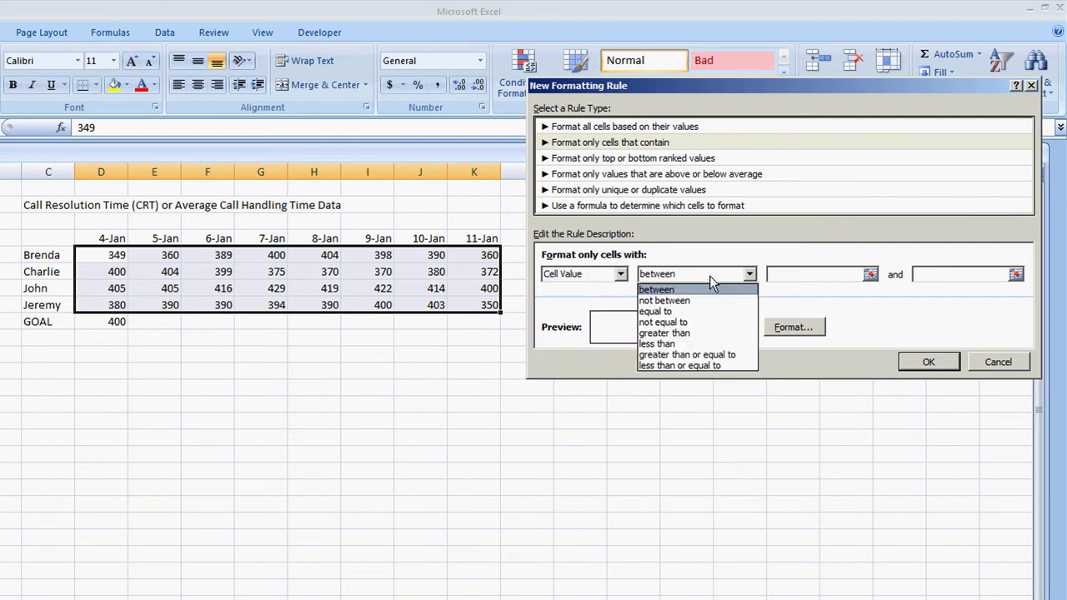
pyautogui.click(701, 332)
pyautogui.click(806, 275)
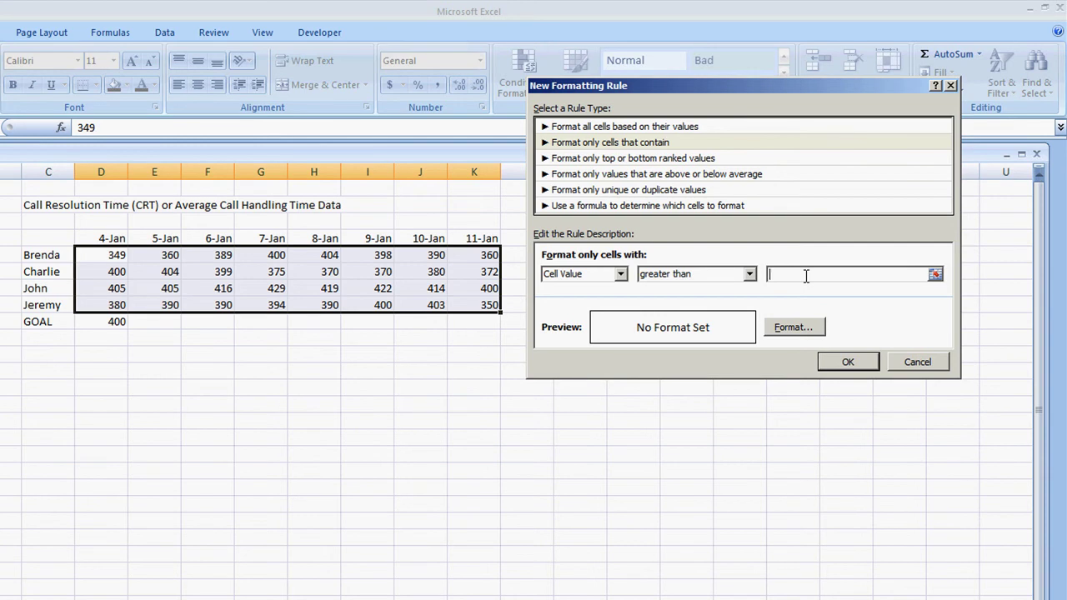
pyautogui.click(936, 274)
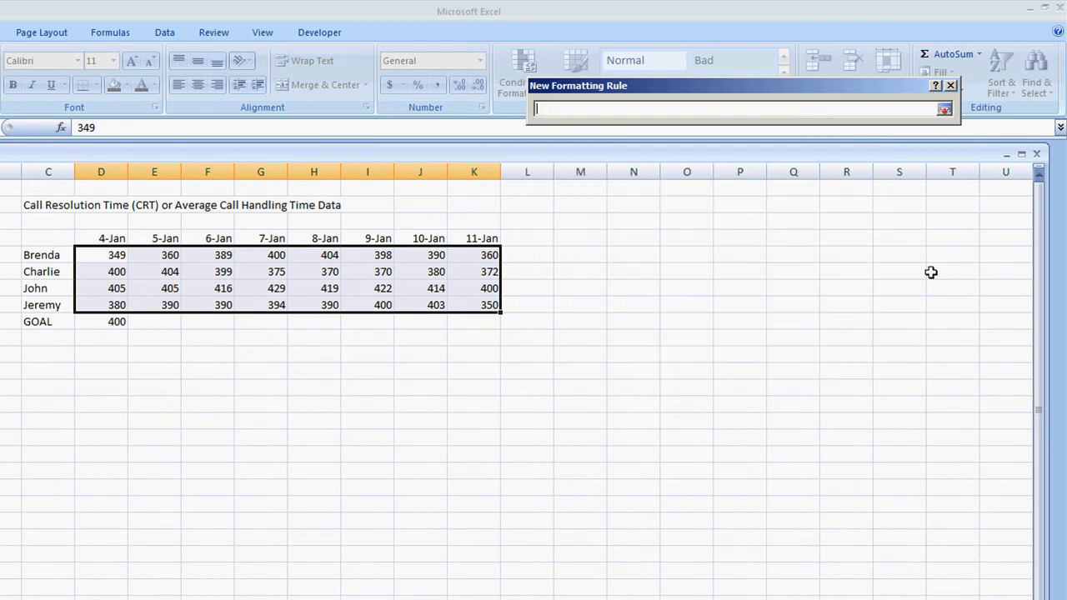
pyautogui.click(126, 322)
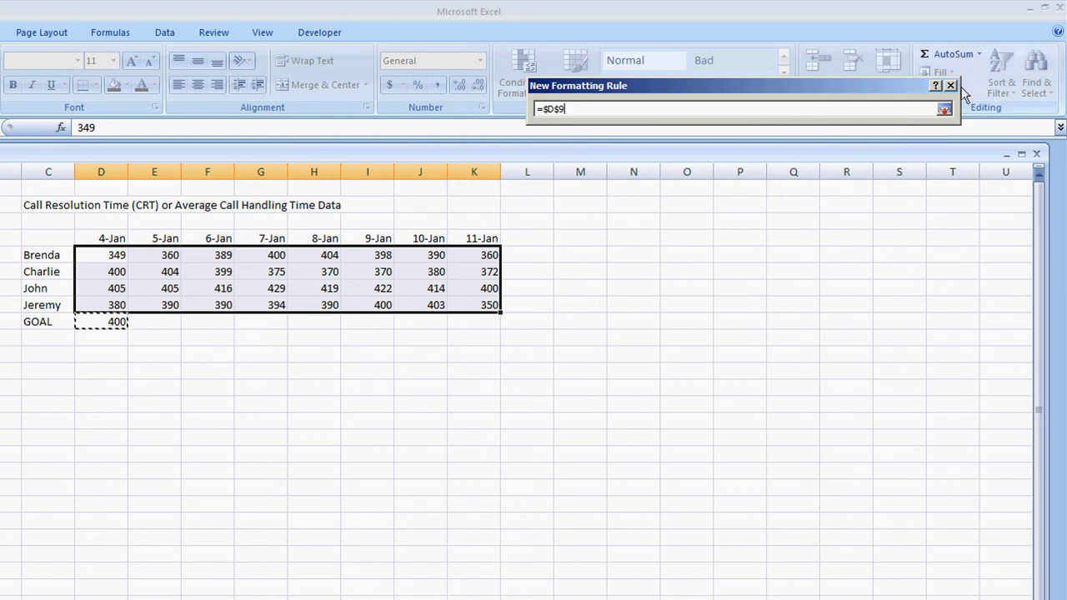
pyautogui.click(944, 109)
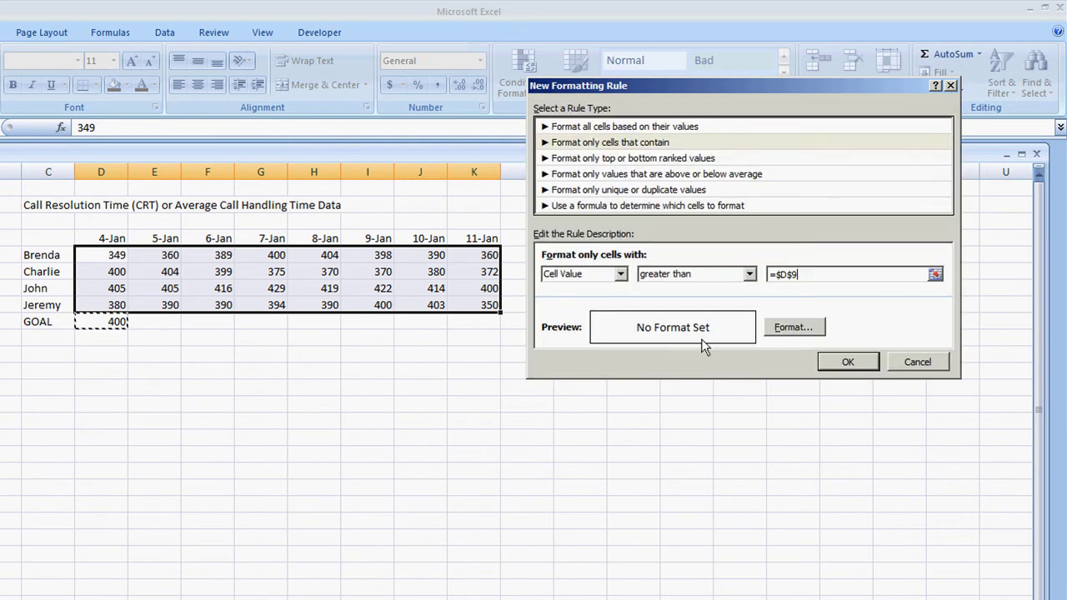
# - Give the rule's format a bright red background fill
pyautogui.click(776, 331)
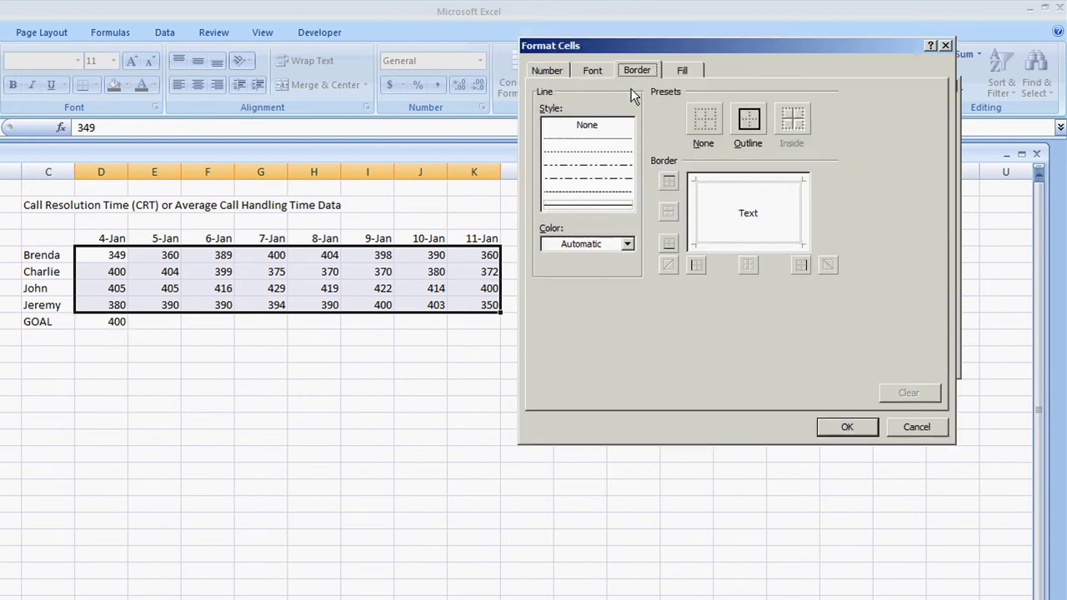
pyautogui.click(682, 72)
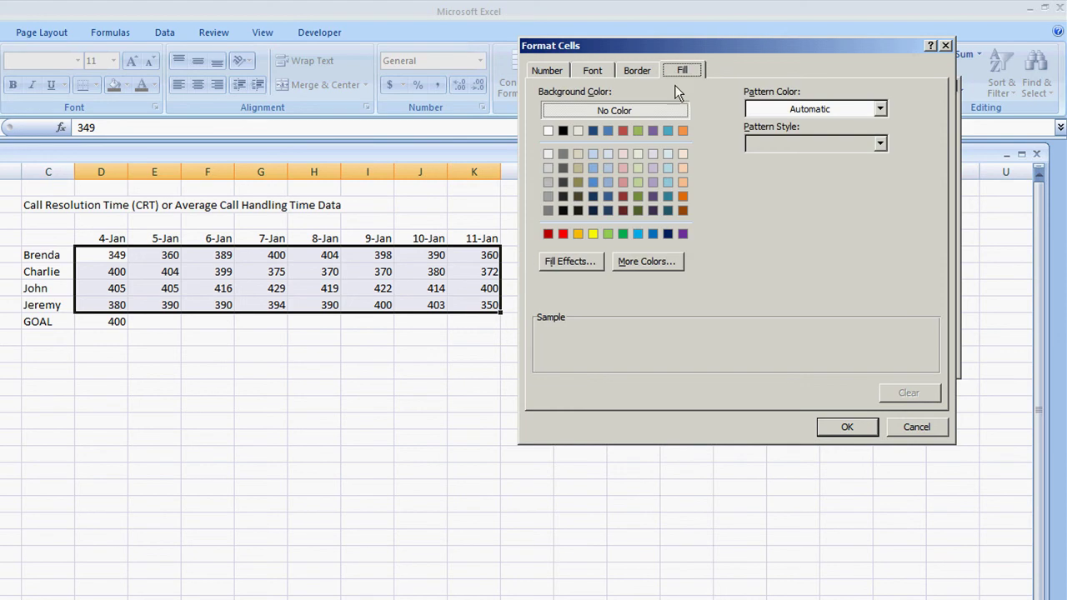
pyautogui.click(563, 235)
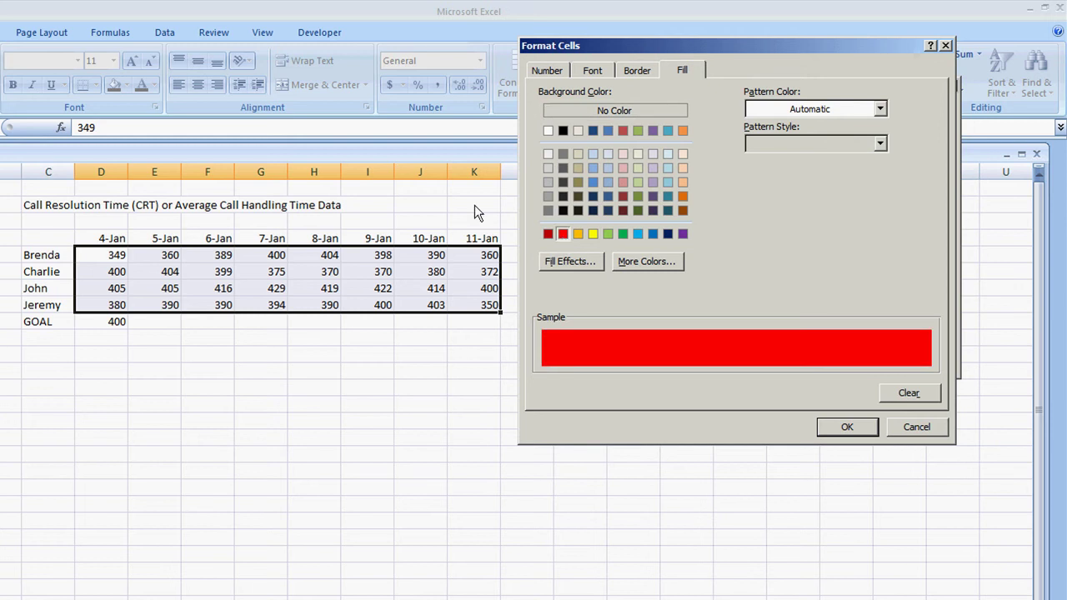
# - Set the rule's font to bold and yellow, and apply the finished rule to the call time data
pyautogui.click(600, 66)
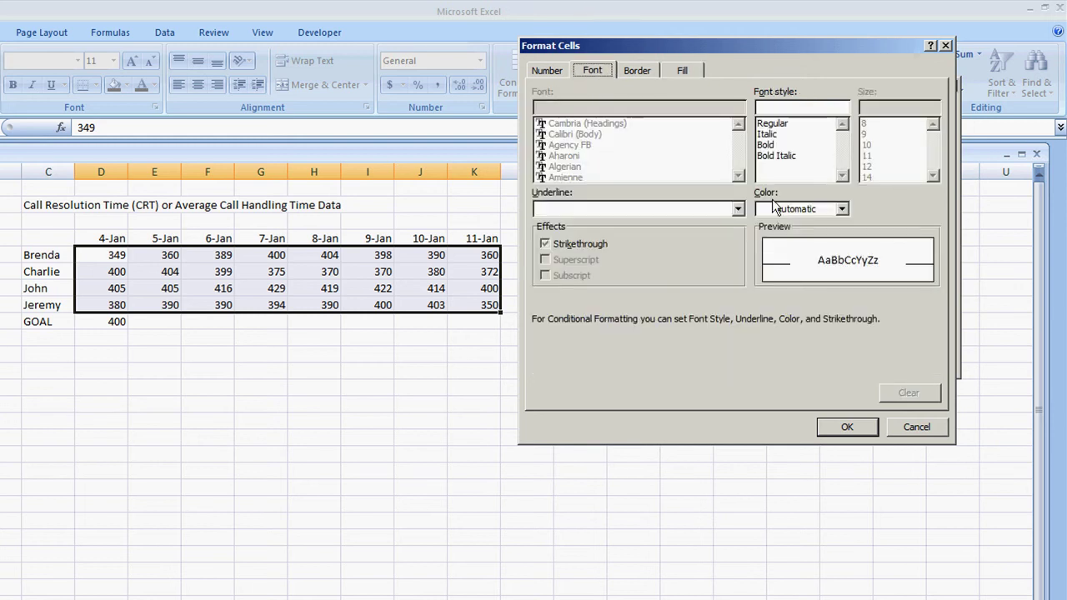
pyautogui.click(783, 145)
pyautogui.click(819, 210)
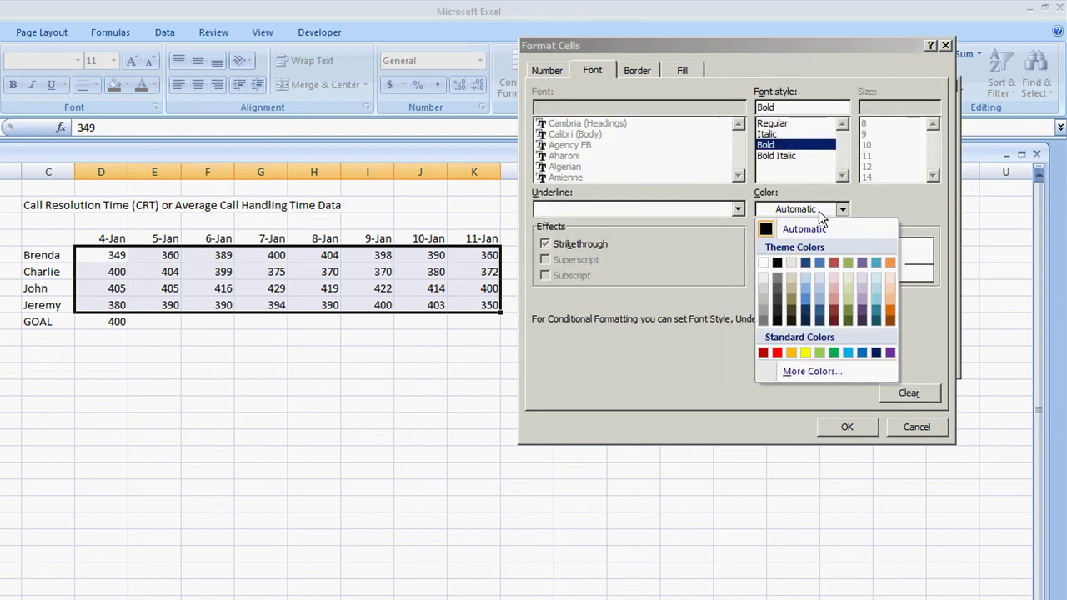
pyautogui.click(804, 352)
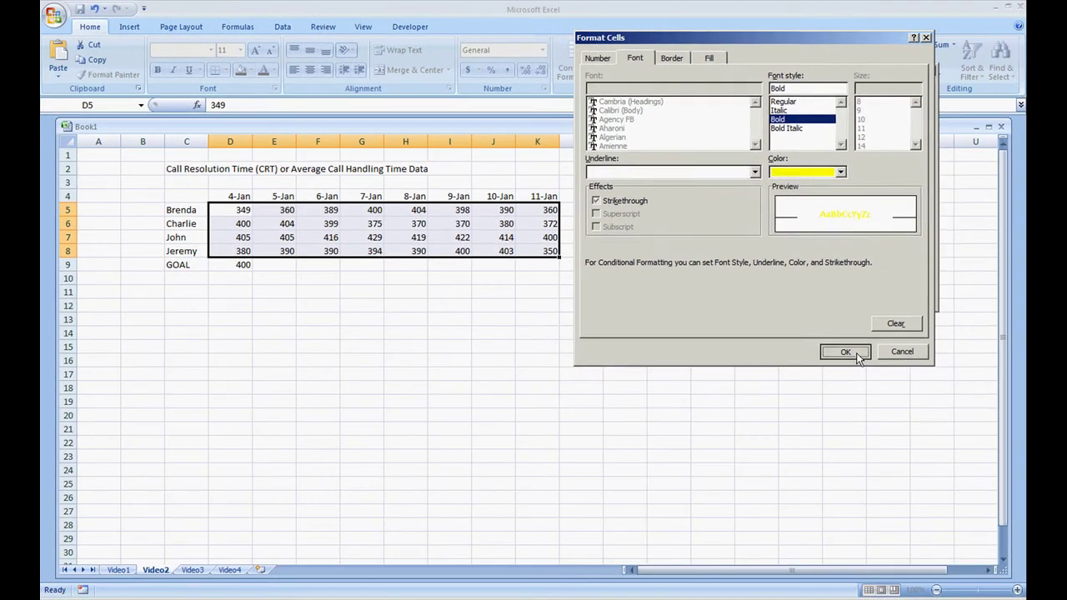
pyautogui.click(847, 427)
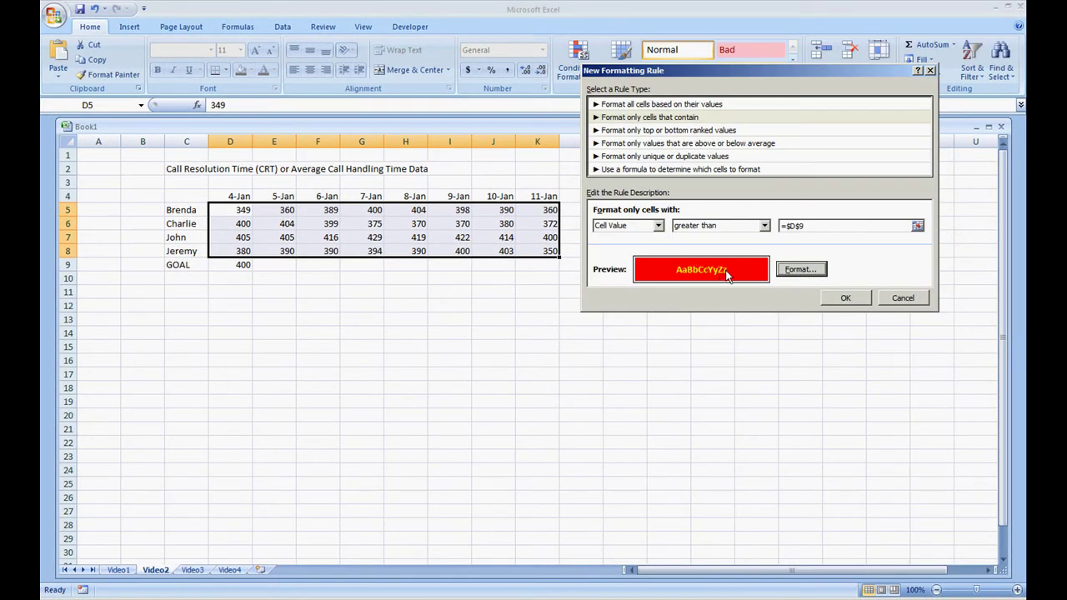
pyautogui.click(844, 300)
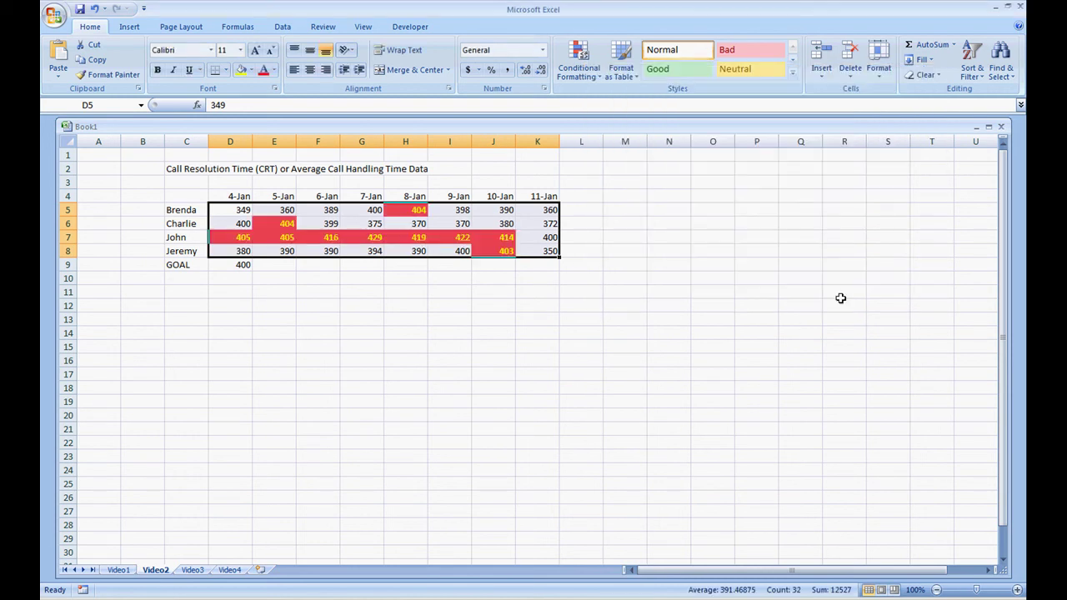
# - Change the GOAL value in cell D9 to 390
pyautogui.click(248, 265)
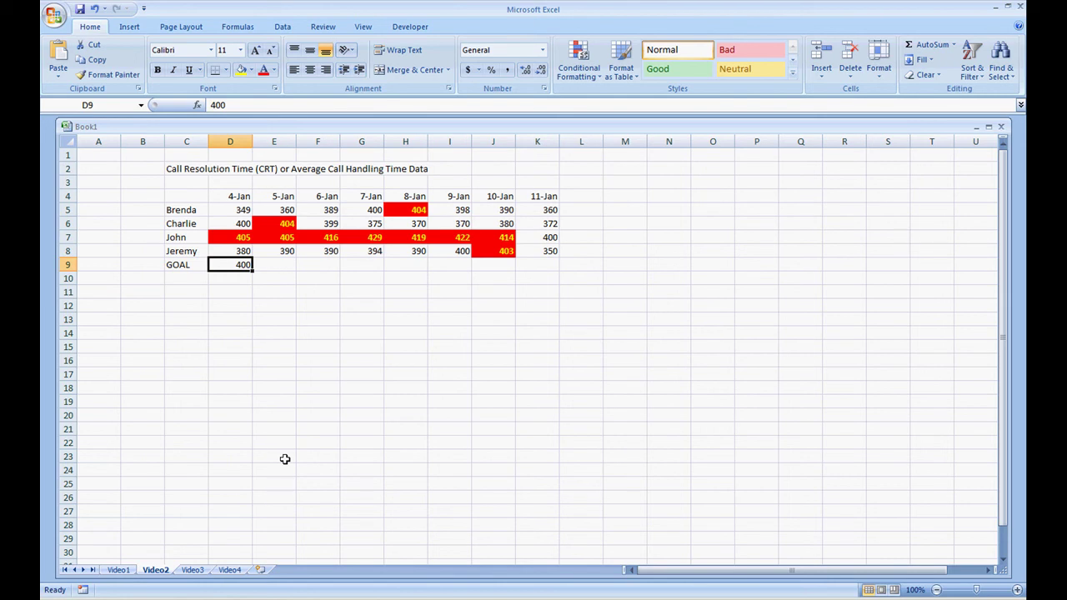
pyautogui.write('390')
pyautogui.press('Return')
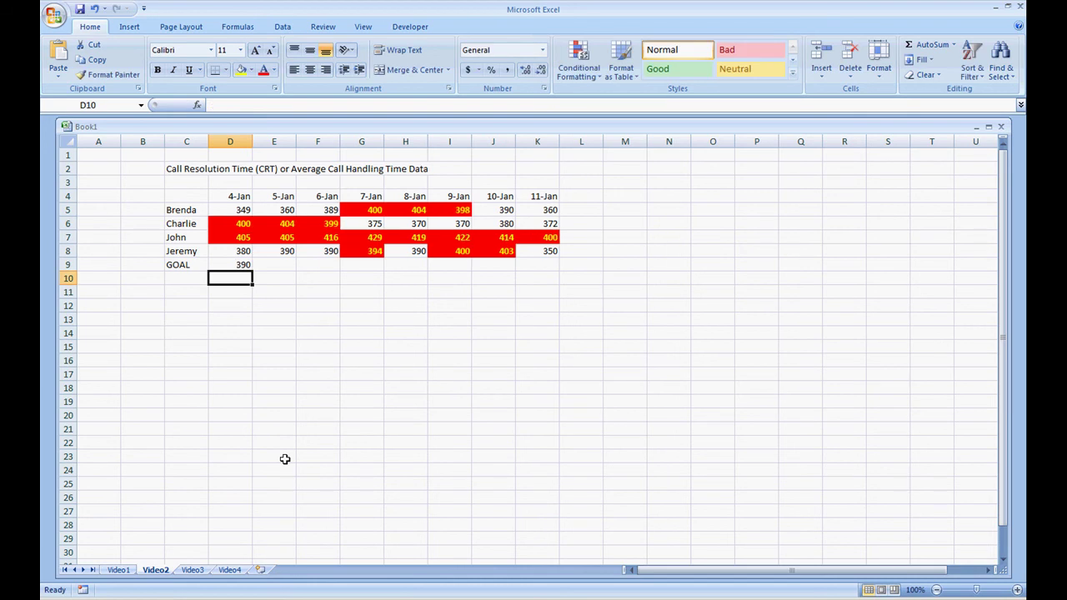
pyautogui.press('Up')
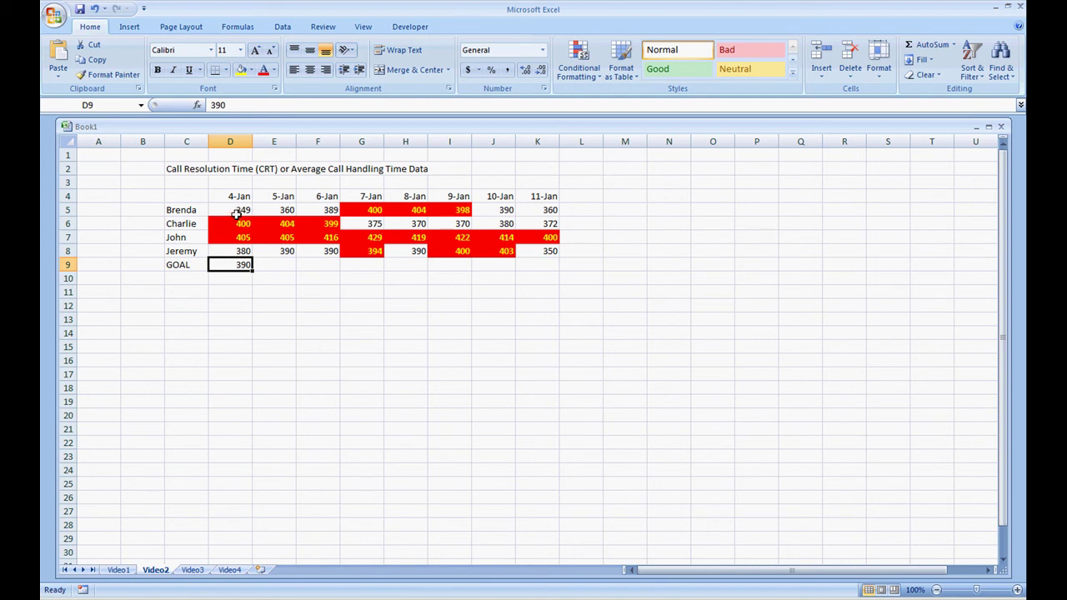
# - Review the conditional formatting rule for D5:K8 in the Rules Manager, checking its condition, format and range, and close the manager
pyautogui.moveTo(236, 212); pyautogui.dragTo(517, 251)
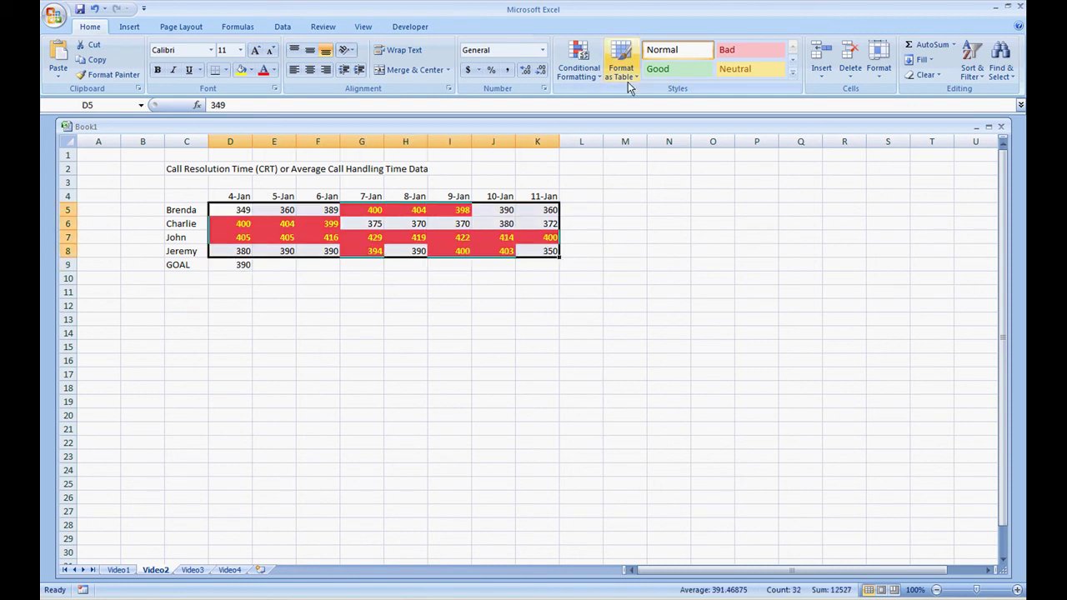
pyautogui.click(581, 74)
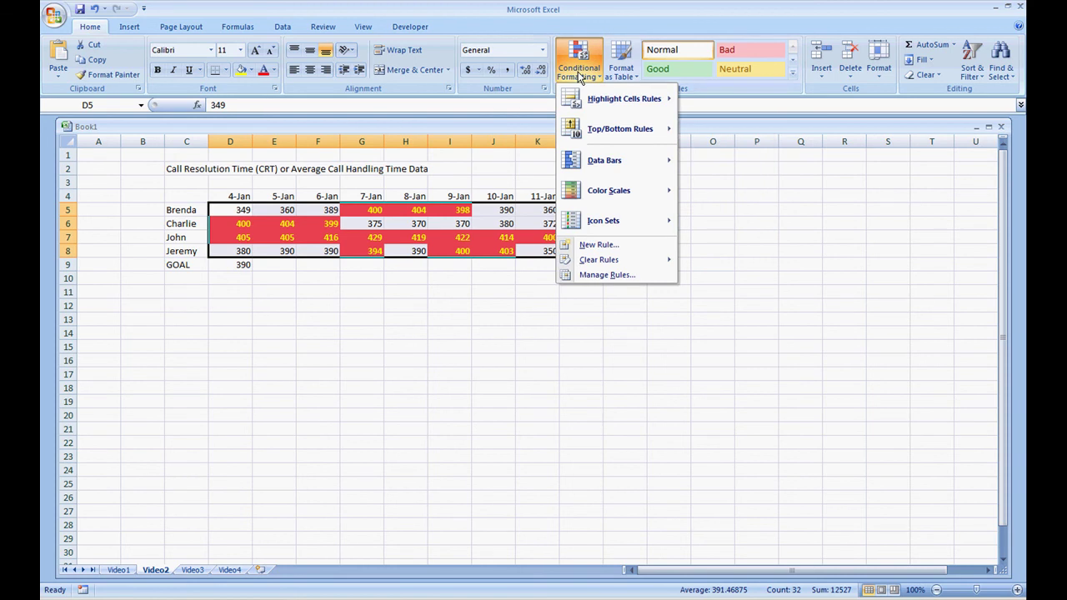
pyautogui.click(616, 275)
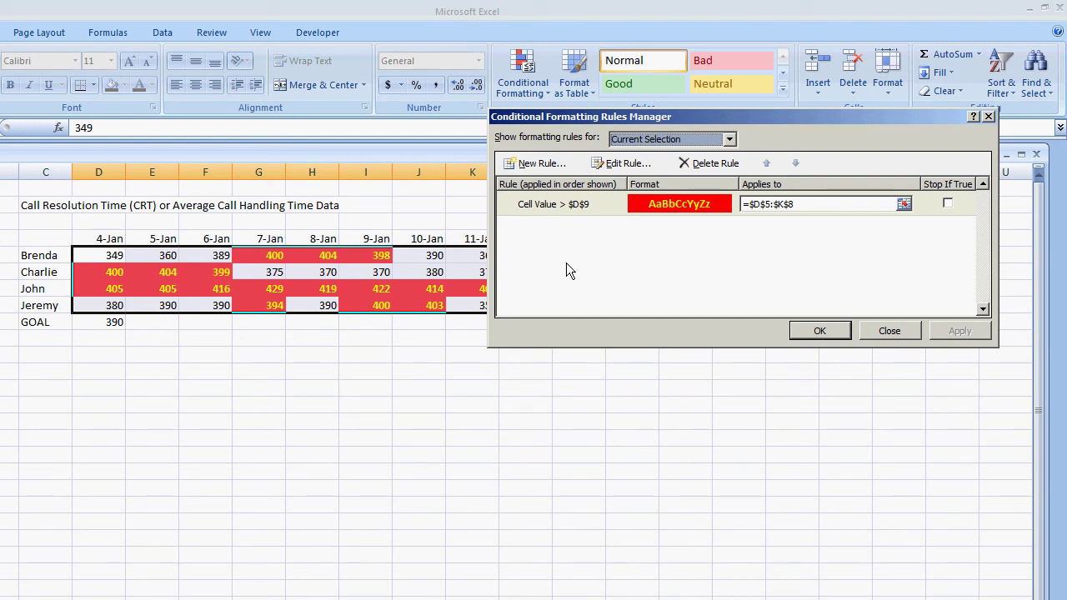
pyautogui.click(566, 211)
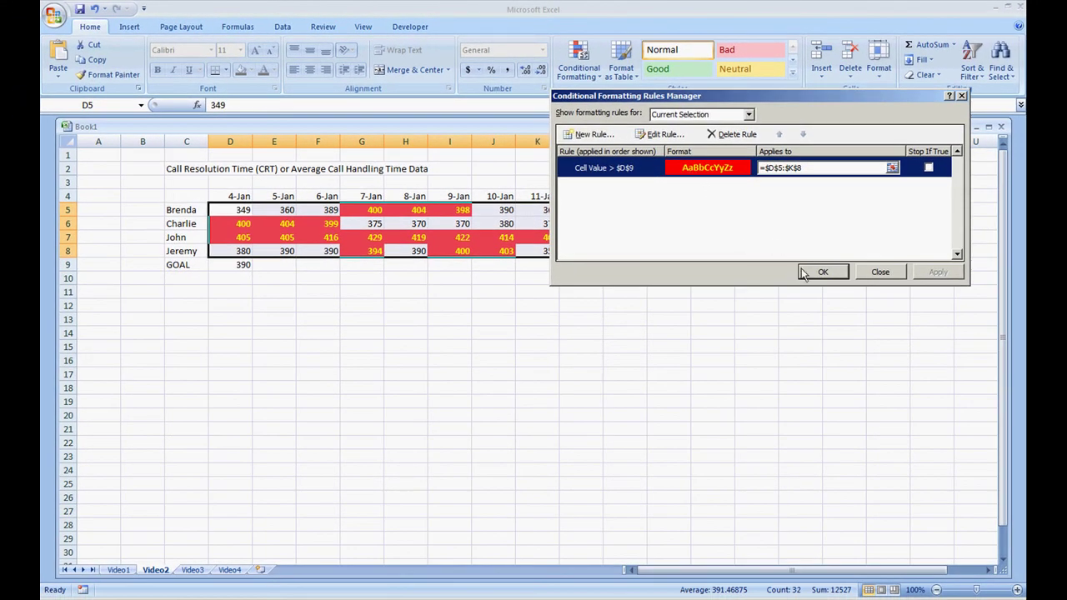
pyautogui.click(813, 273)
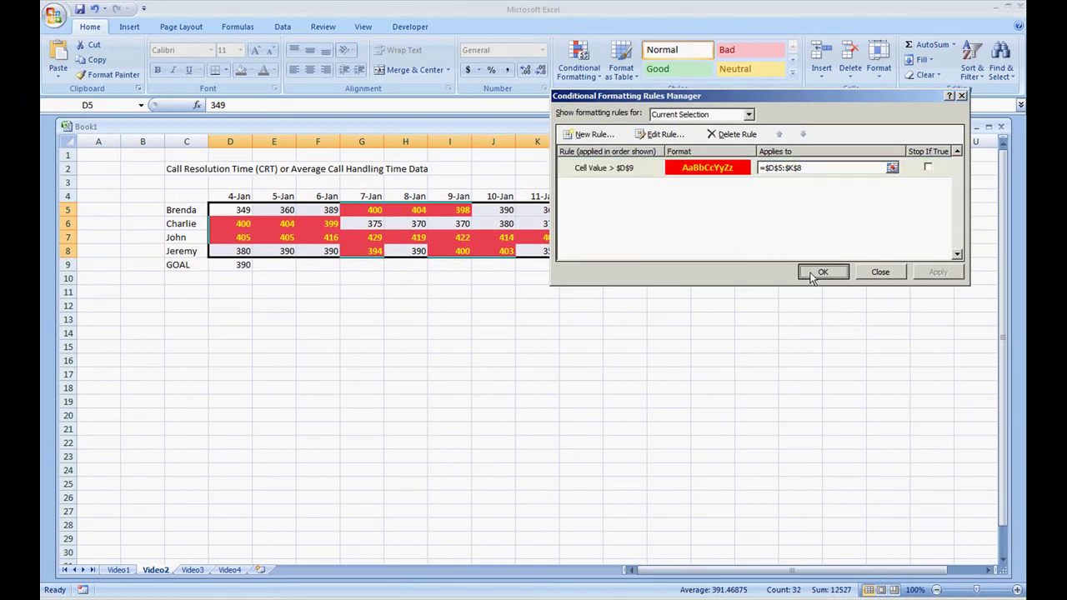